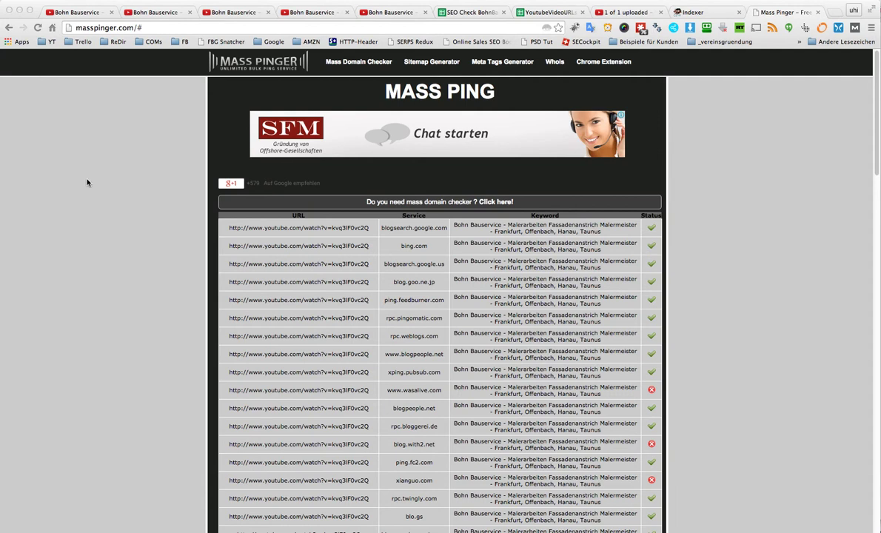
- Scroll the Mass Pinger results table down through every YouTube URL variant to the embed links
left_click(275, 231)
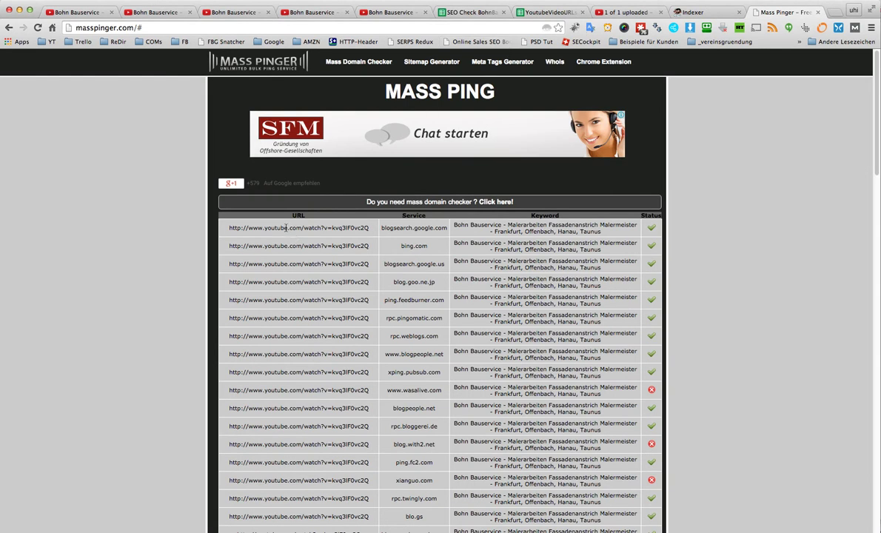
scroll(286, 228, "down", 5)
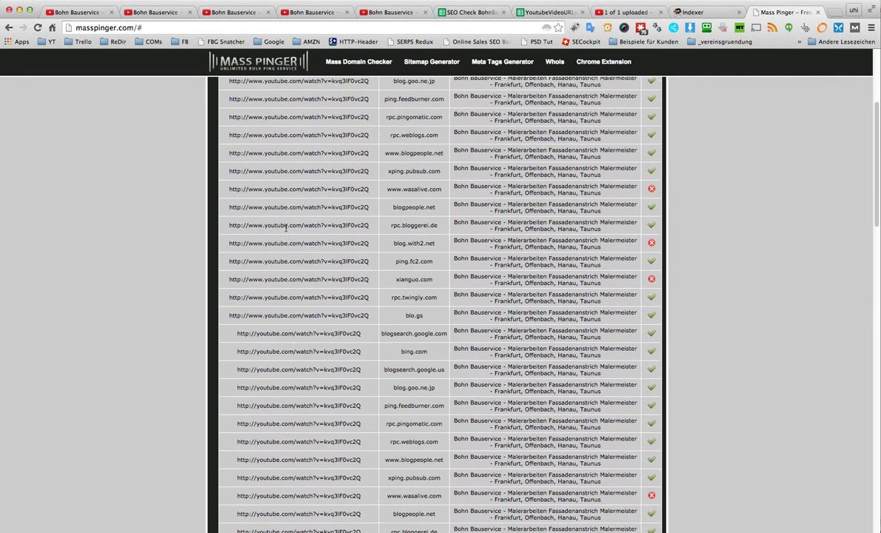
scroll(287, 231, "down", 2)
scroll(273, 284, "down", 2)
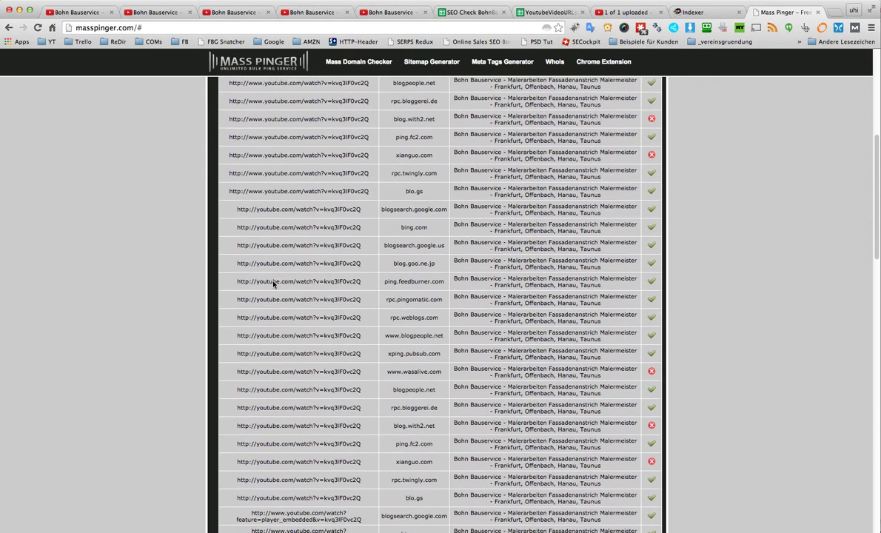
scroll(273, 284, "down", 6)
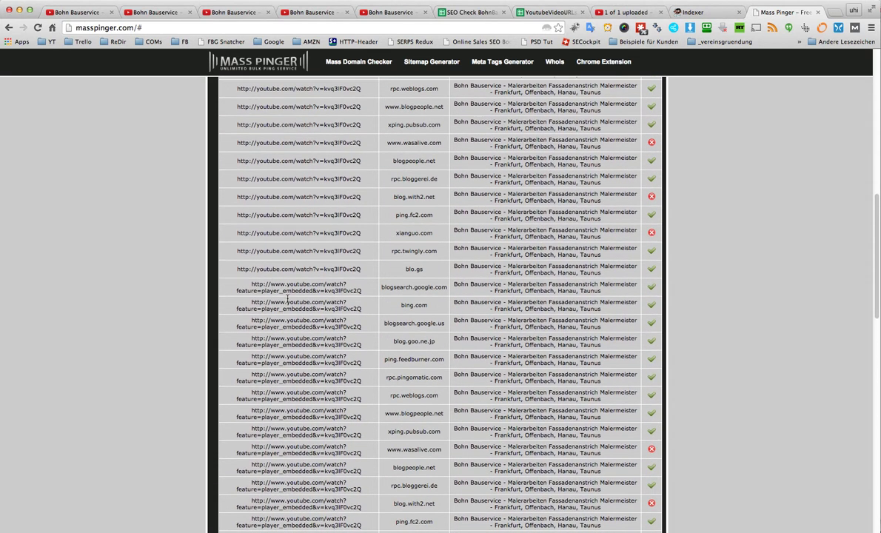
scroll(262, 290, "down", 6)
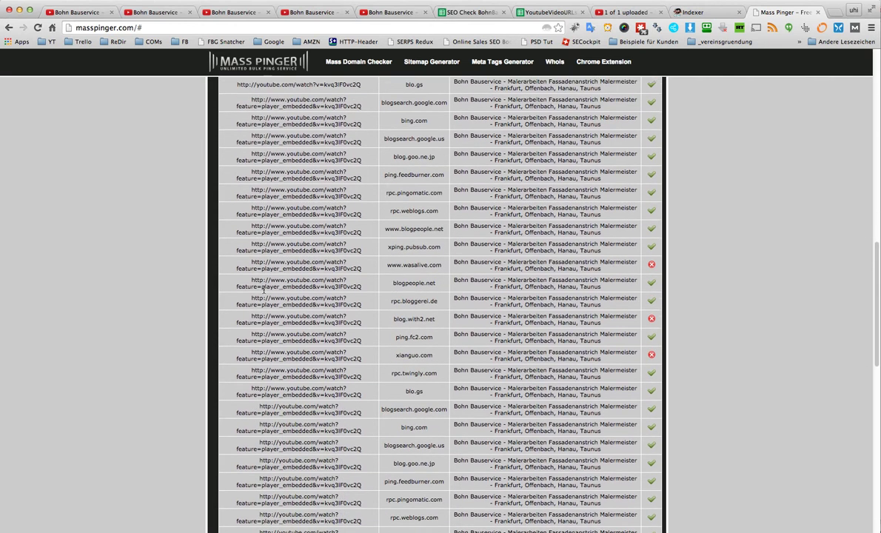
scroll(262, 290, "down", 2)
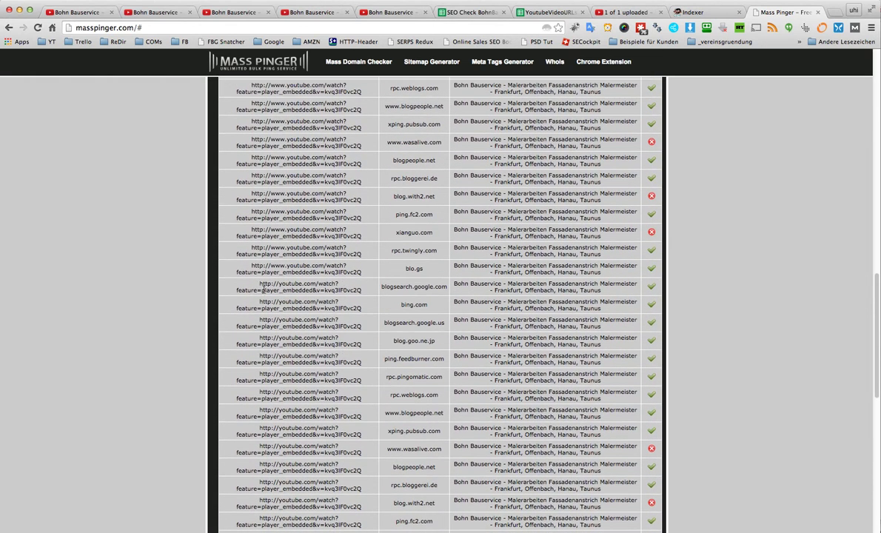
scroll(285, 290, "down", 15)
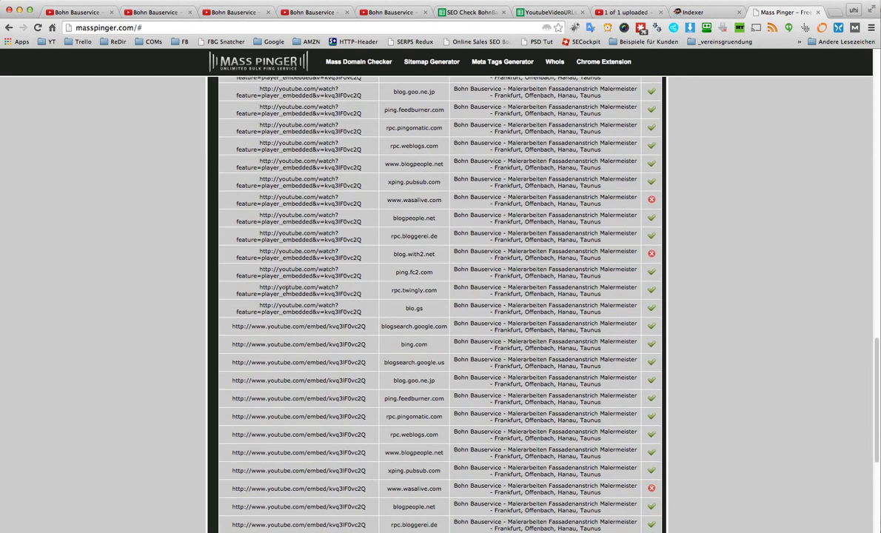
scroll(285, 290, "down", 1)
scroll(278, 281, "down", 6)
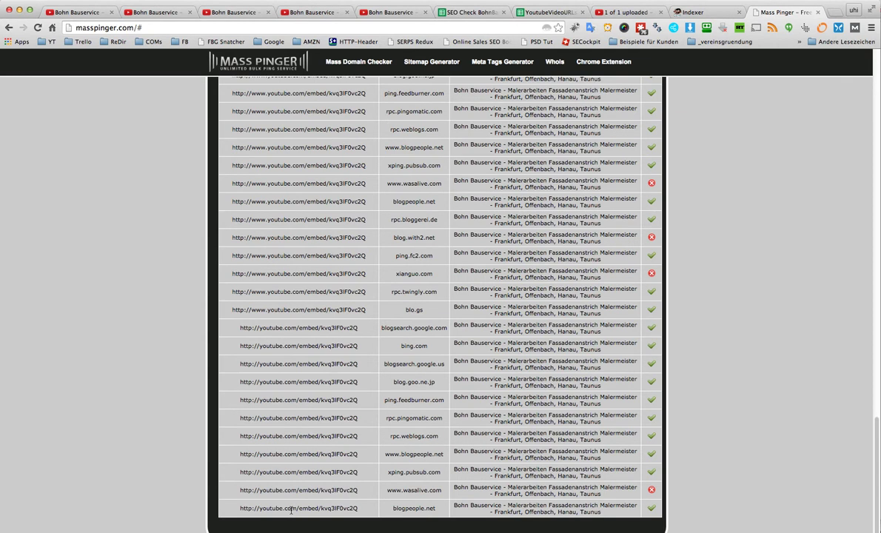
- Check the YoutubeVideoURLs spreadsheet's URL list, then return to the Mass Pinger results
left_click(544, 13)
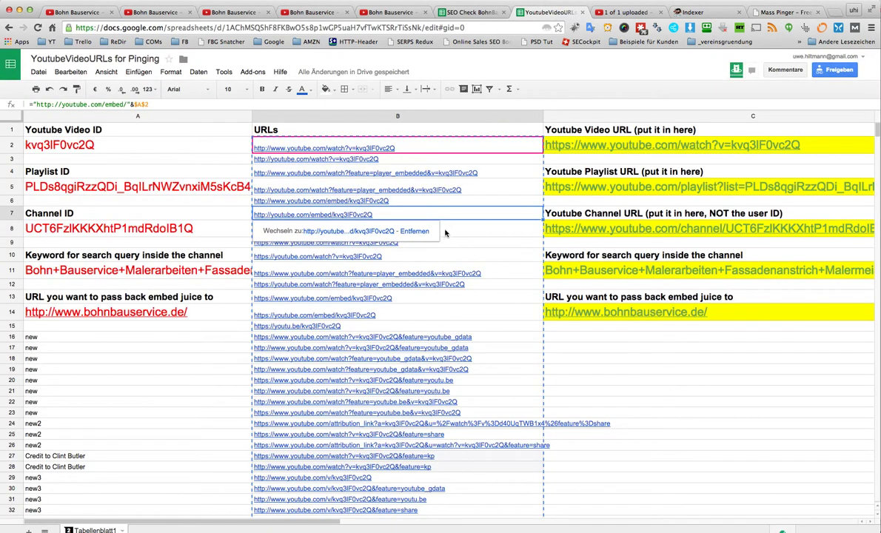
scroll(459, 239, "down", 3)
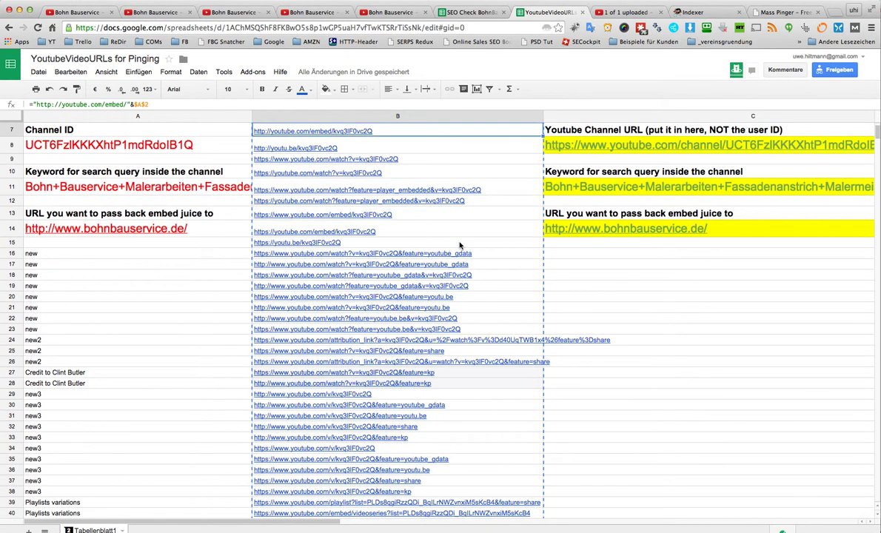
scroll(373, 251, "up", 3)
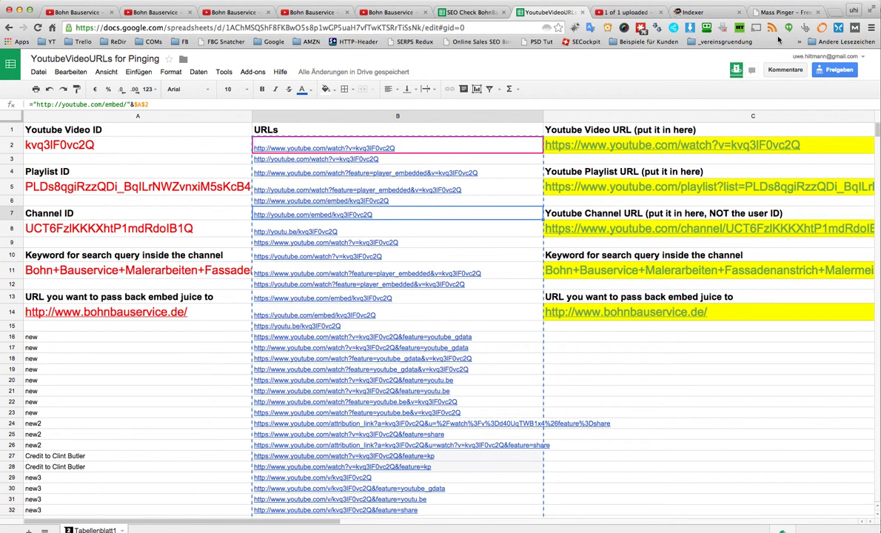
left_click(772, 13)
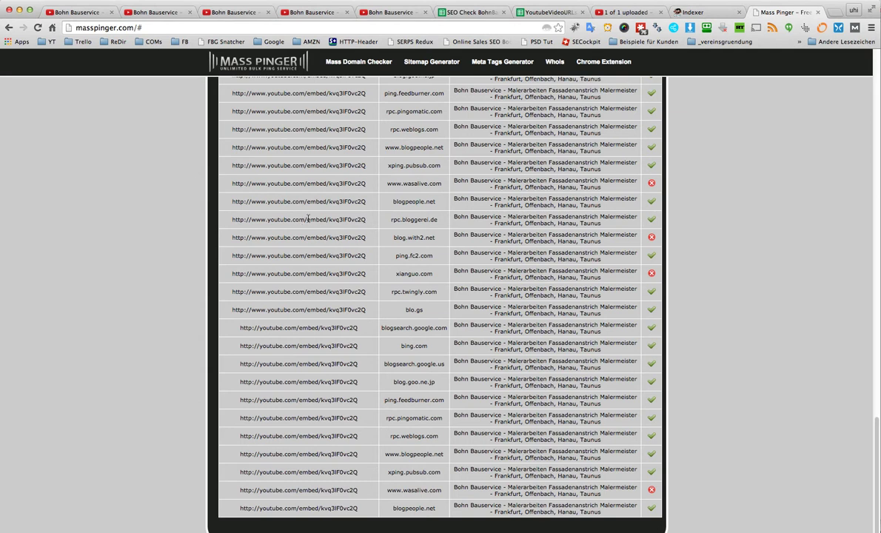
- Switch to the Crazy Indexer submission page
left_click(685, 14)
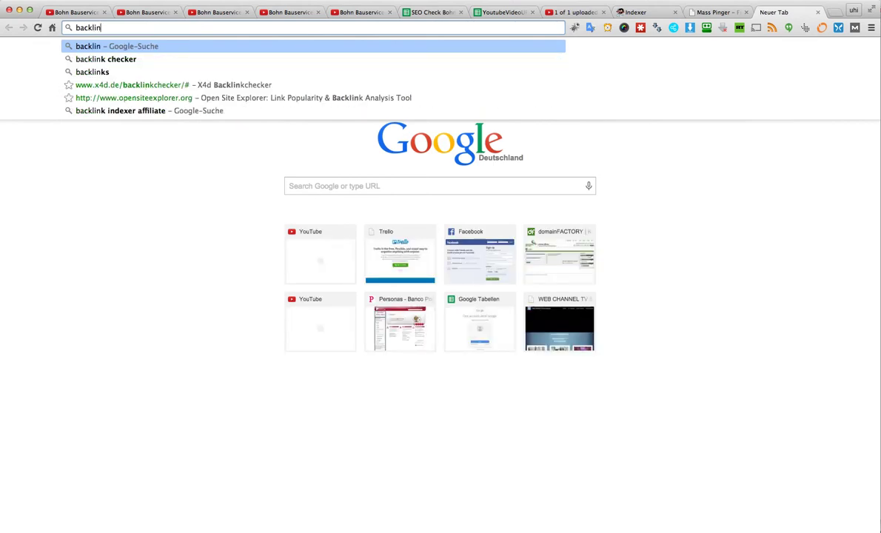
- Load backlinkindexer.com, find only a placeholder page, and edit the address to search instead
type("kindex")
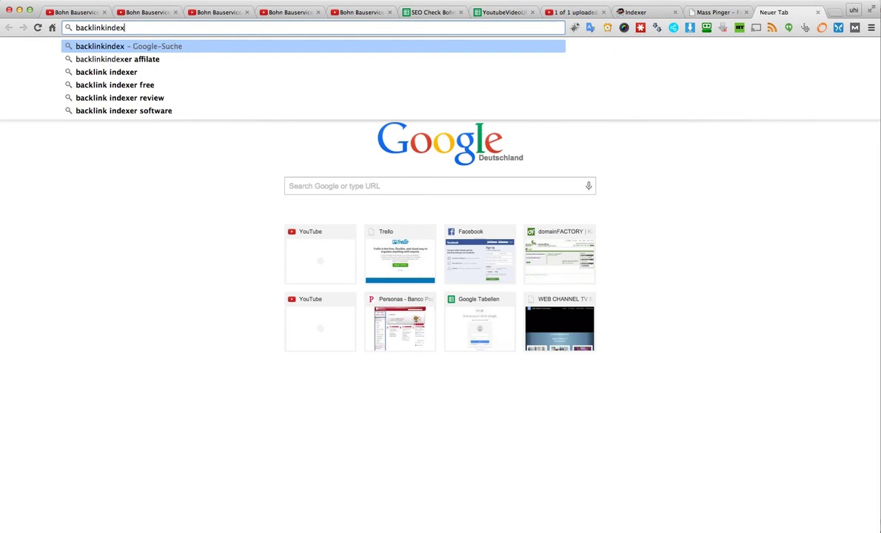
type("er")
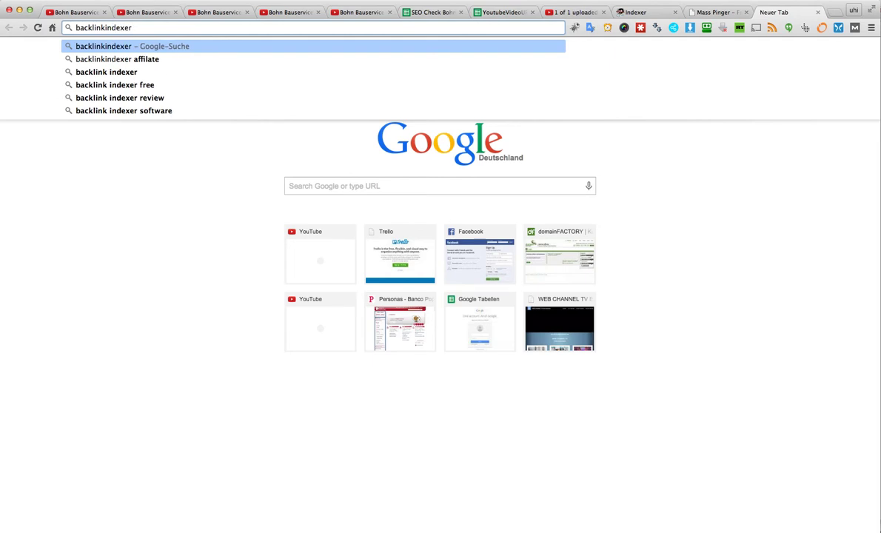
type(".com")
key("Return")
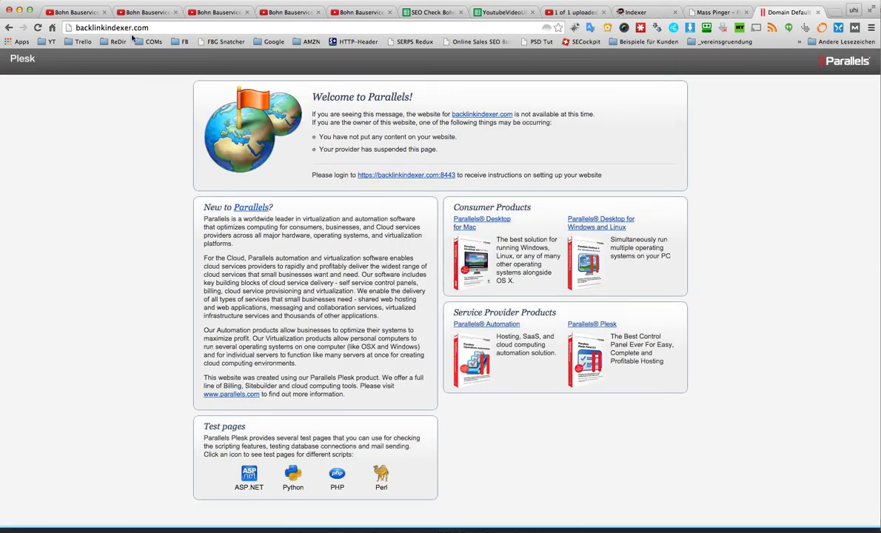
left_click(109, 27)
left_click(174, 27)
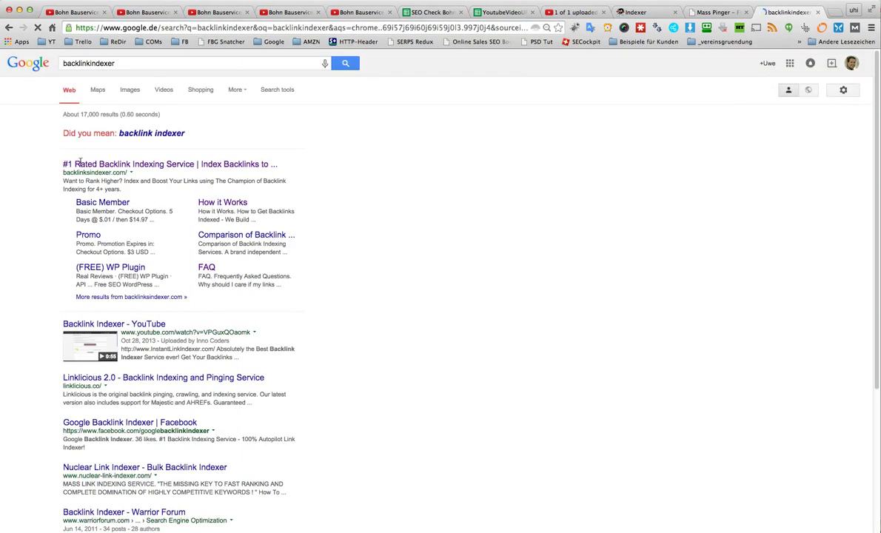
- Open the top Backlinks Indexer result and scroll down the homepage to its pricing table
left_click(142, 166)
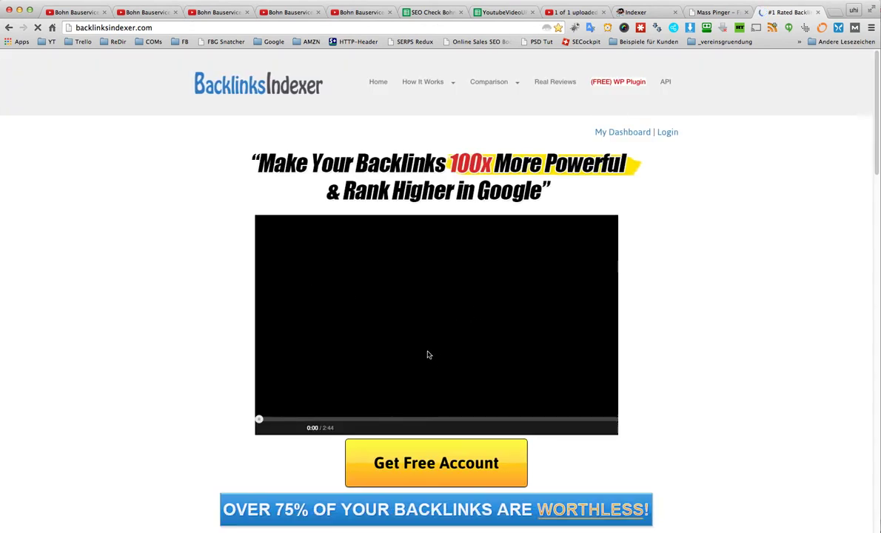
scroll(351, 339, "down", 3)
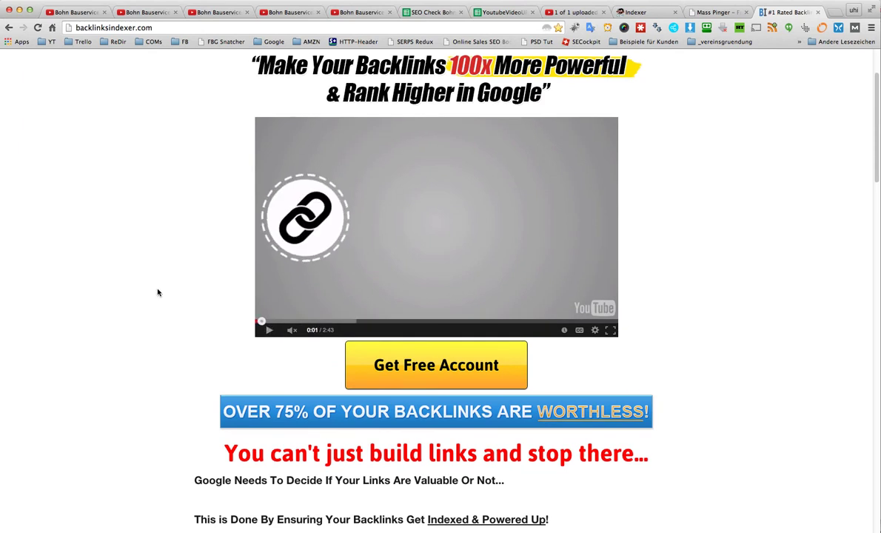
scroll(158, 293, "down", 8)
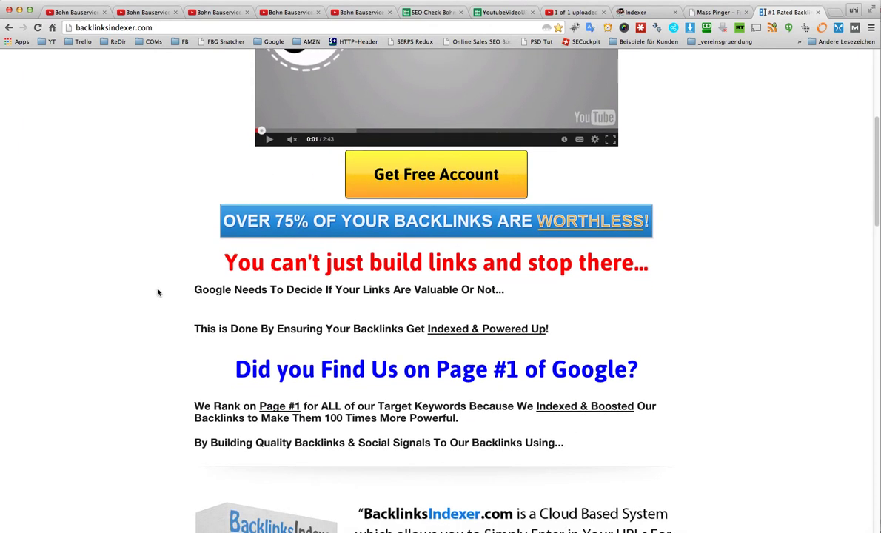
scroll(157, 292, "down", 7)
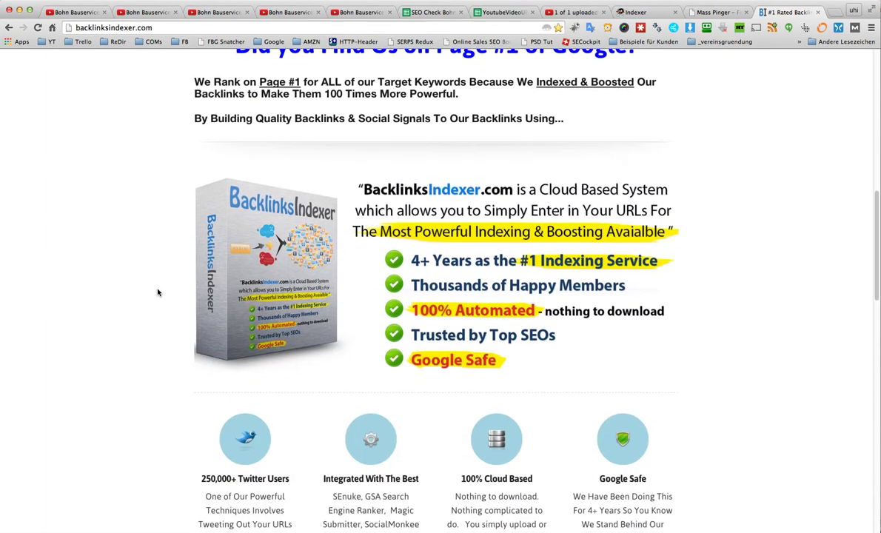
scroll(158, 292, "up", 9)
scroll(158, 292, "up", 2)
scroll(157, 293, "down", 12)
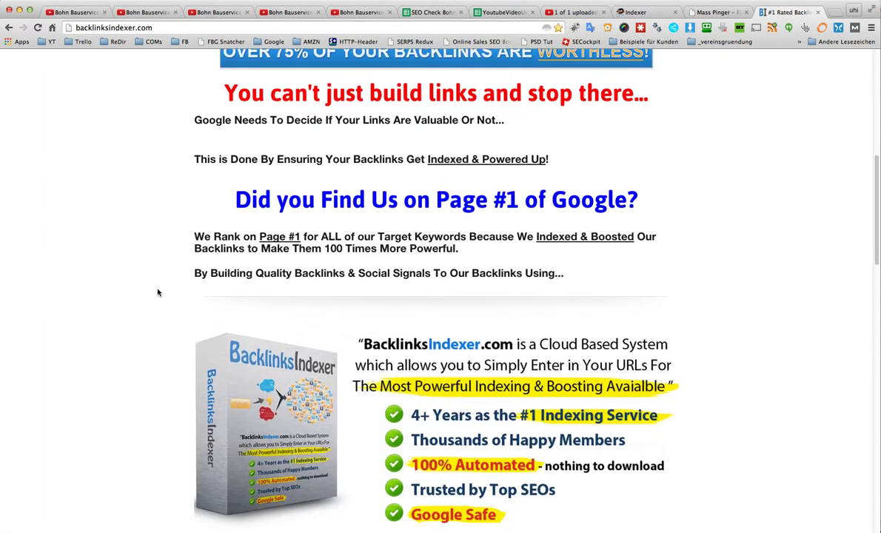
scroll(157, 293, "down", 12)
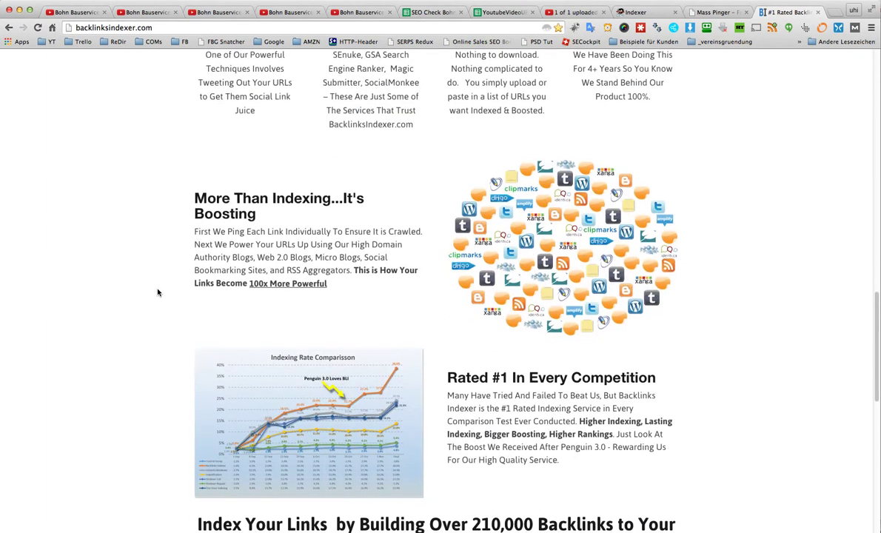
scroll(145, 292, "down", 12)
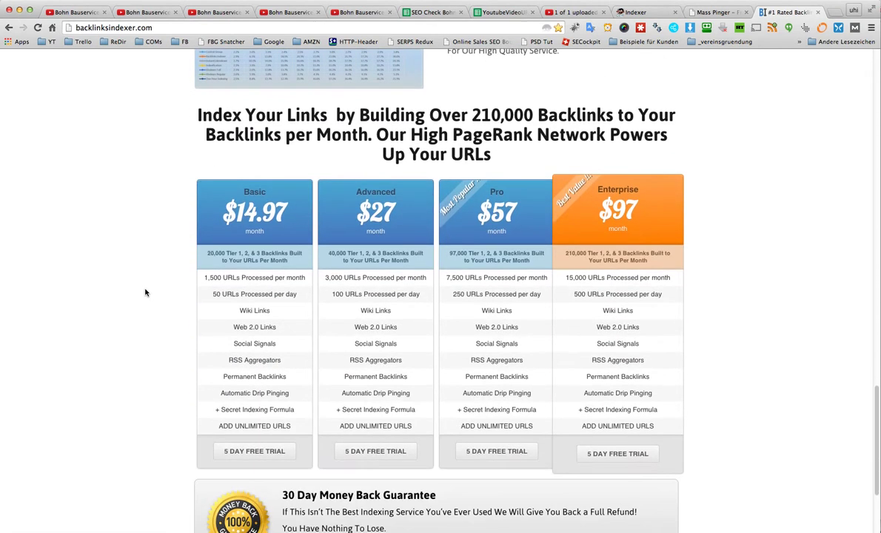
- Compare the four Backlinks Indexer monthly plans, scroll back up, then return to Mass Pinger results
scroll(248, 217, "up", 1)
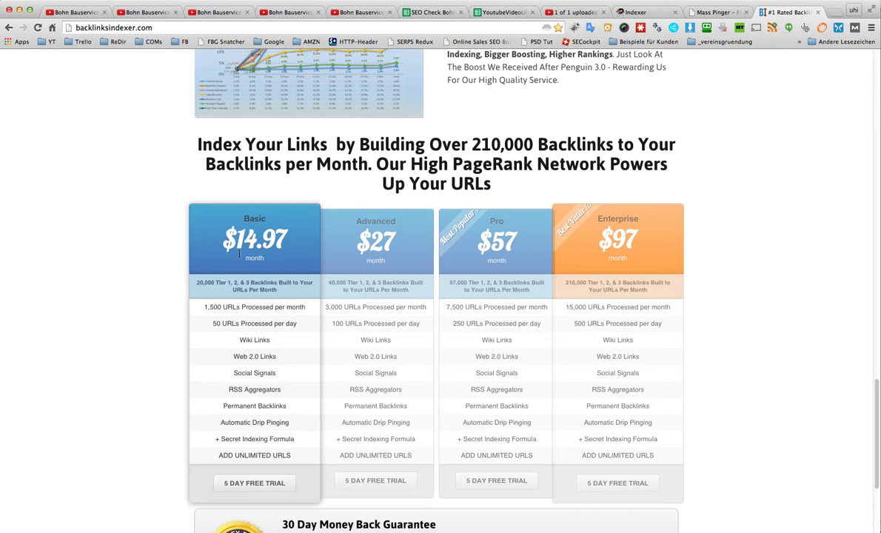
scroll(170, 257, "down", 3)
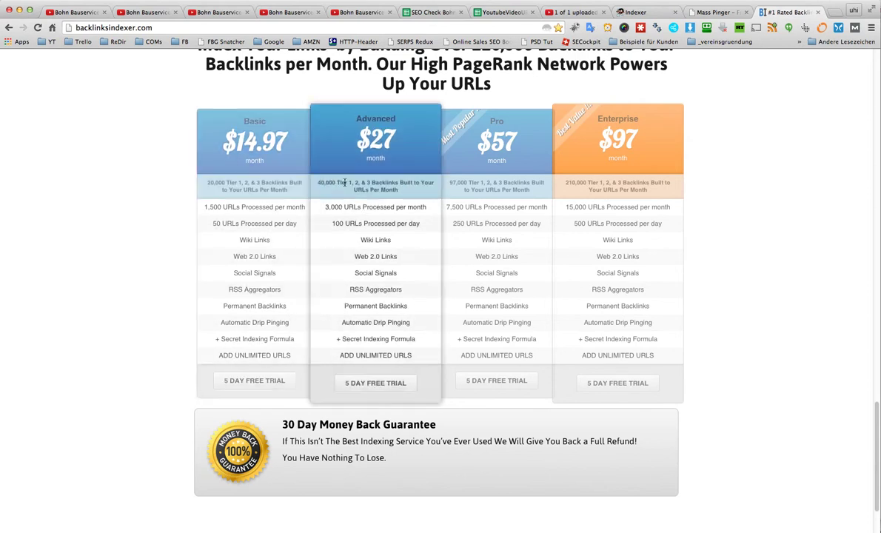
scroll(344, 182, "down", 5)
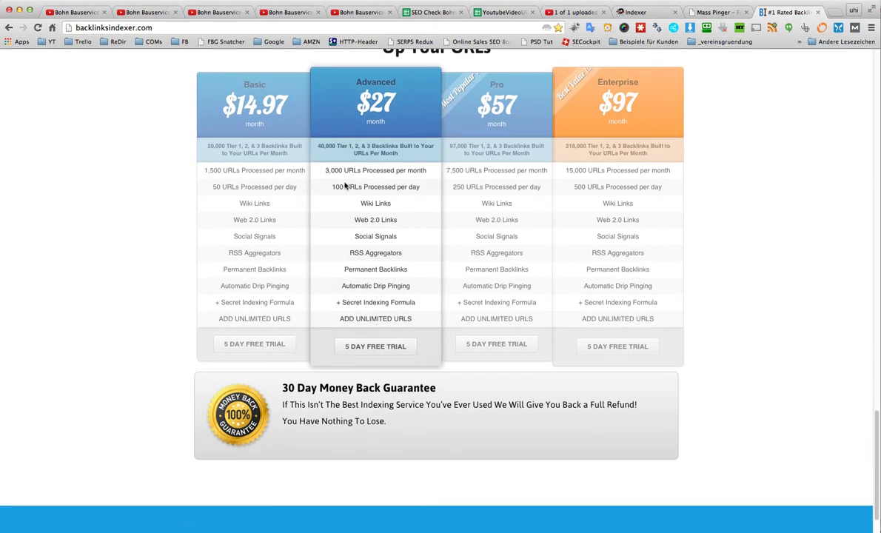
scroll(344, 185, "up", 15)
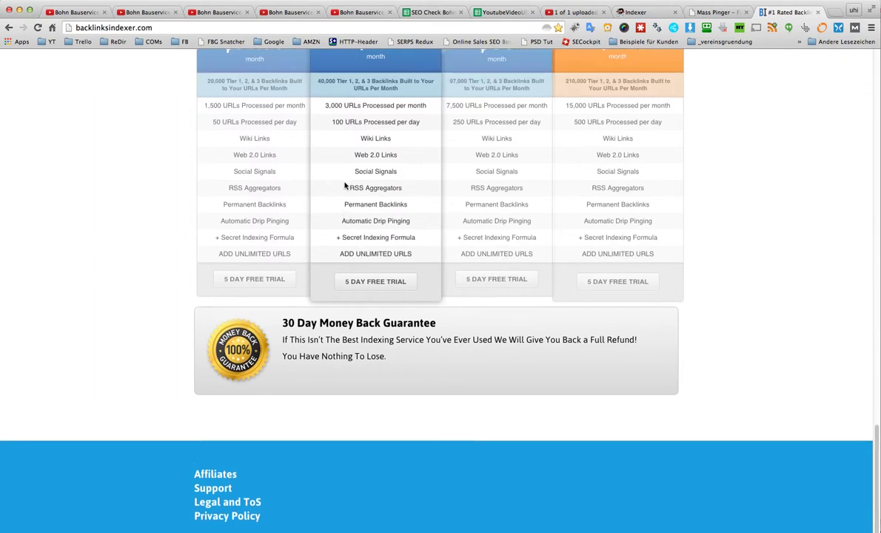
scroll(344, 185, "up", 10)
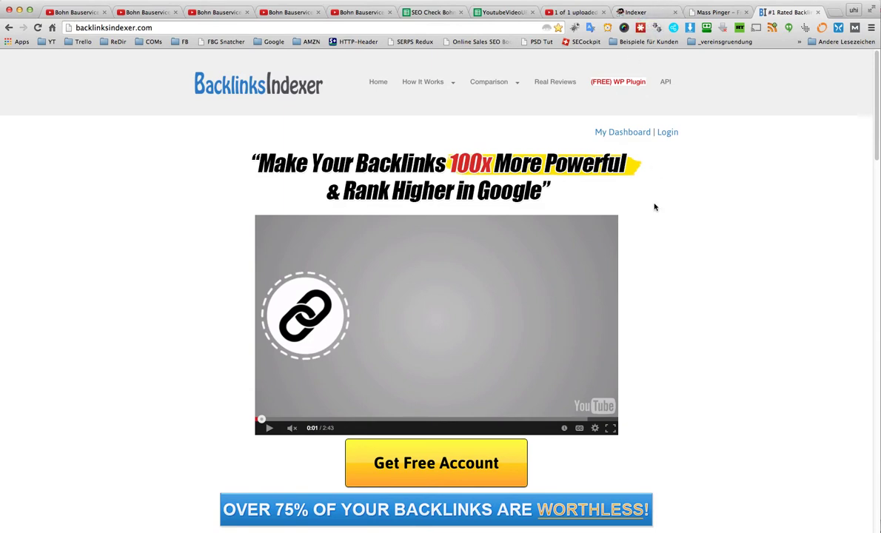
left_click(712, 12)
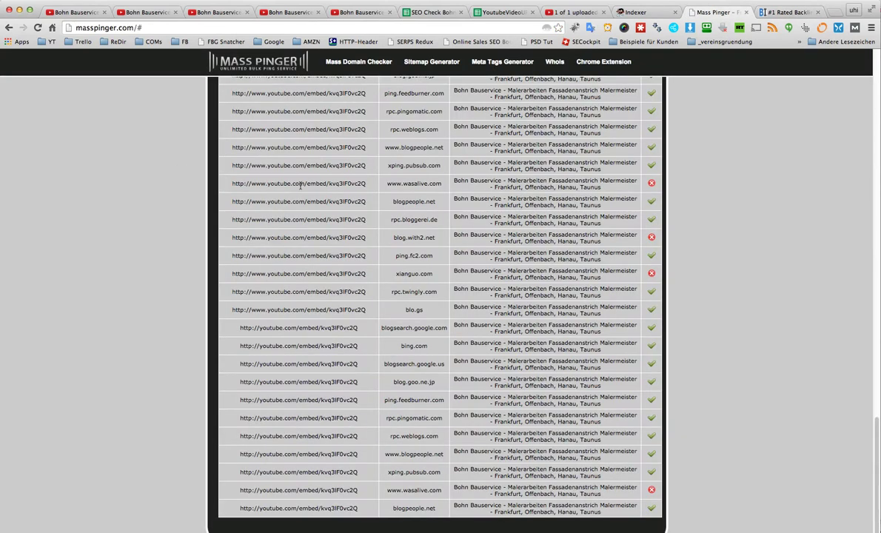
- Scroll the Mass Pinger results up, then switch to the YoutubeVideoURLs for Pinging spreadsheet
scroll(296, 182, "up", 20)
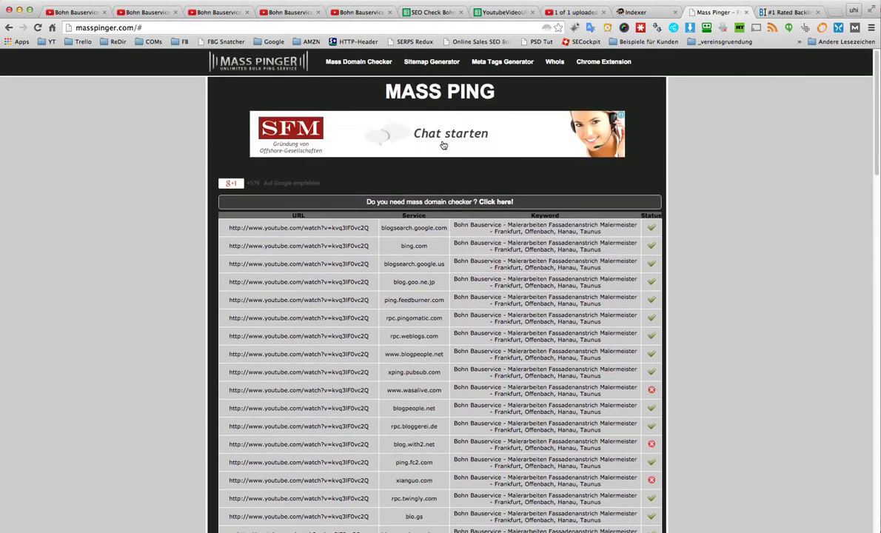
key("super+7")
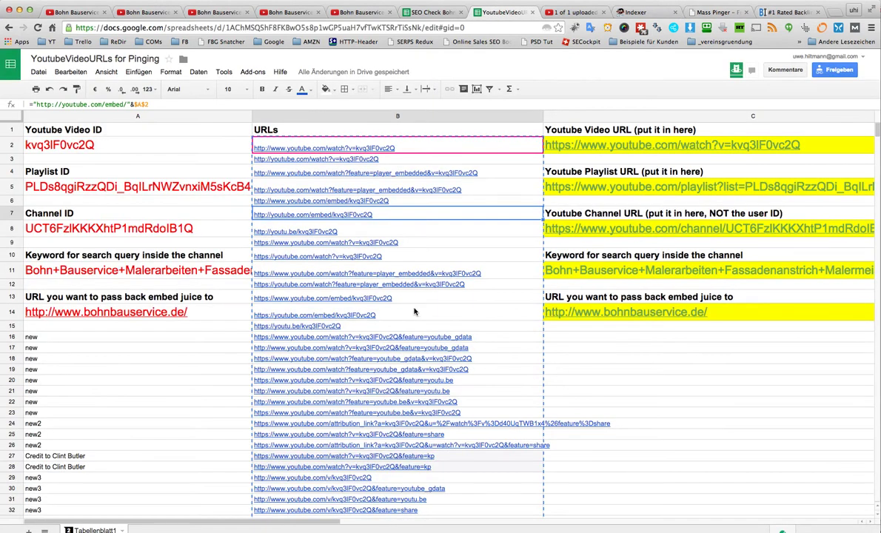
scroll(433, 299, "down", 5)
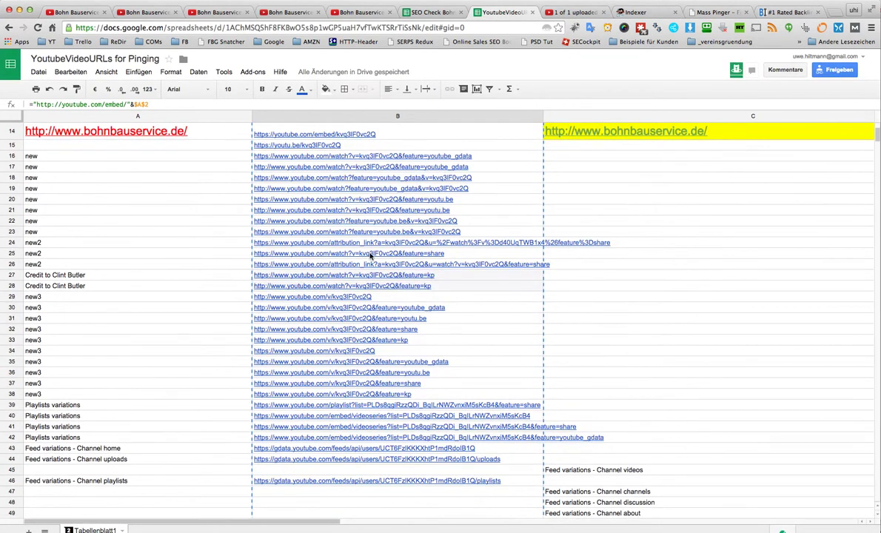
scroll(374, 256, "down", 6)
scroll(377, 261, "down", 4)
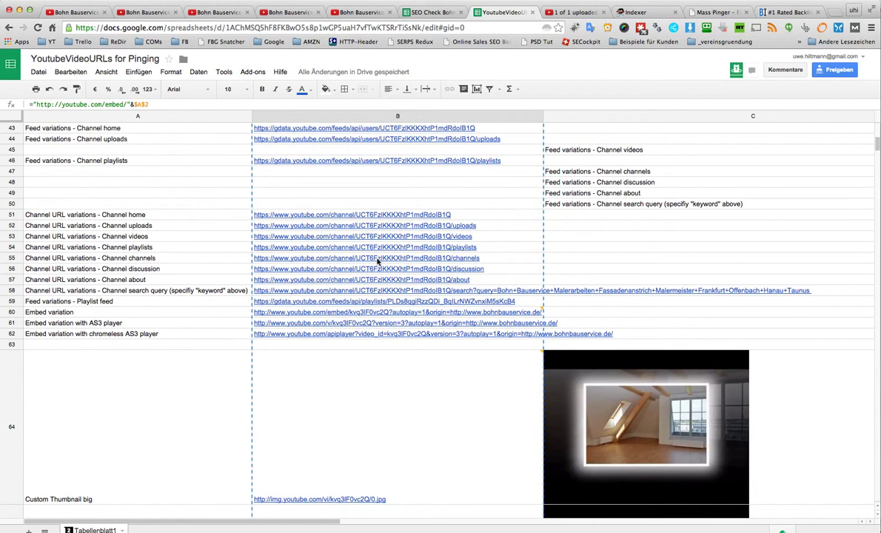
scroll(377, 262, "up", 12)
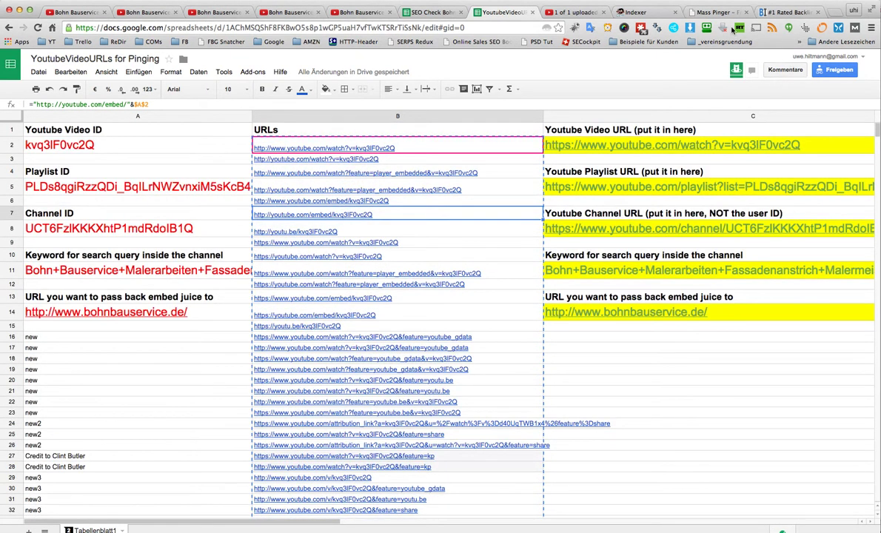
- Pass through the Indexer and Backlinks Indexer pages back to the Mass Pinger results table
left_click(635, 12)
left_click(777, 13)
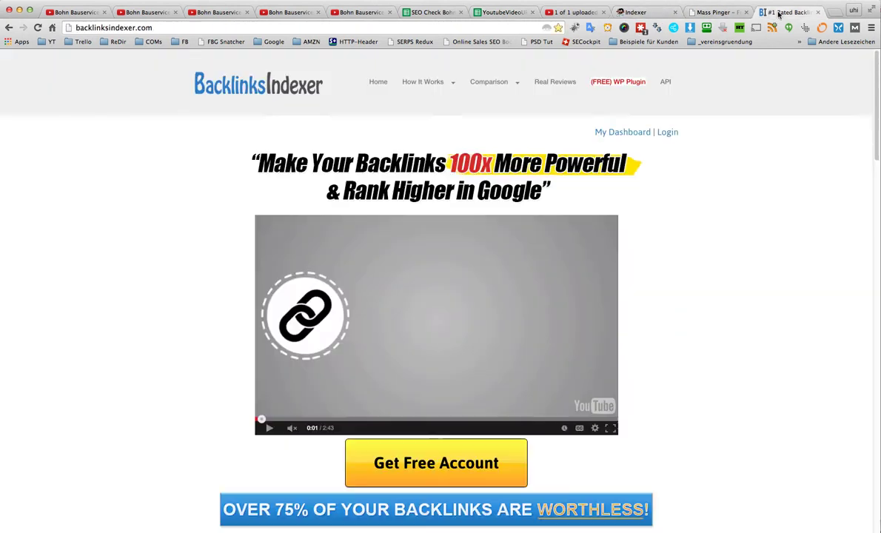
left_click(714, 12)
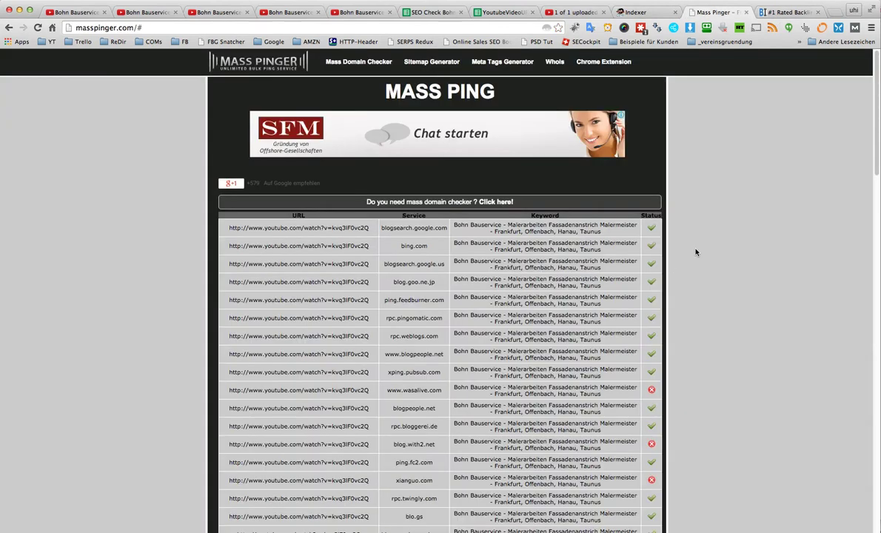